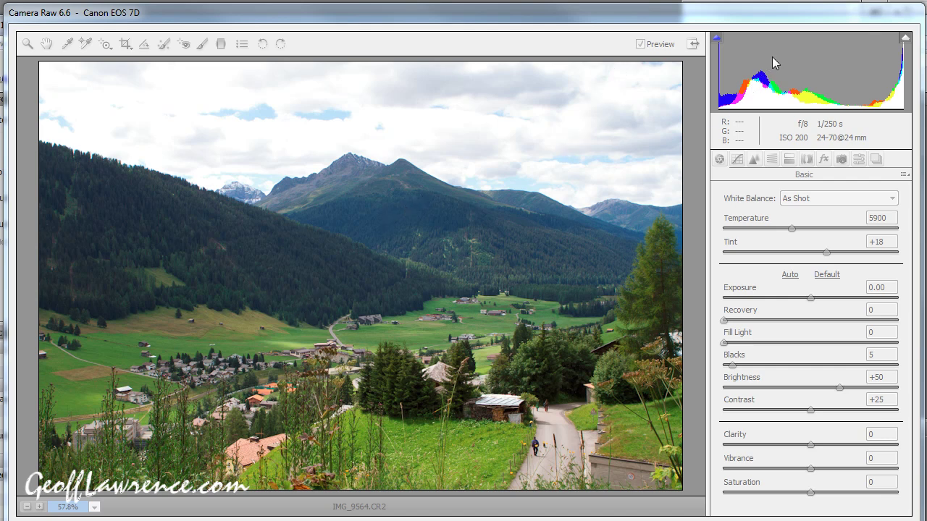
click(696, 305)
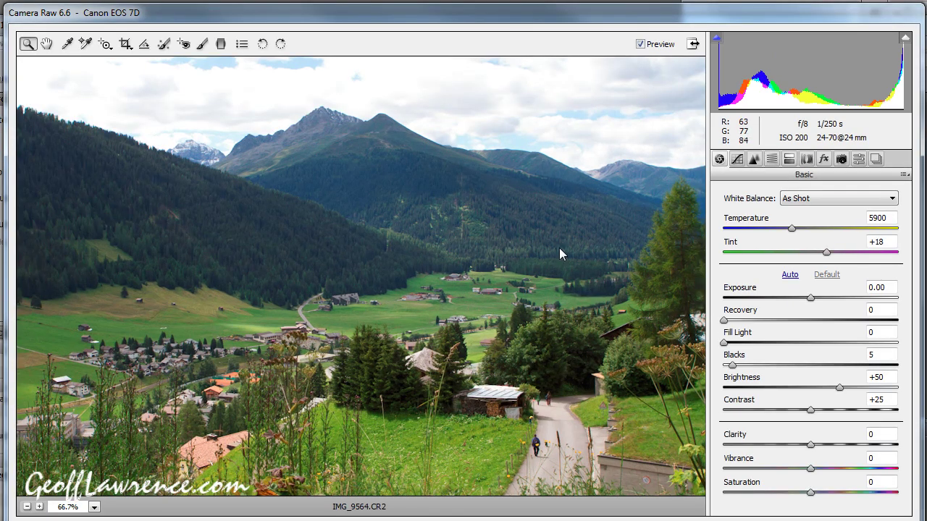
right_click(561, 254)
click(593, 333)
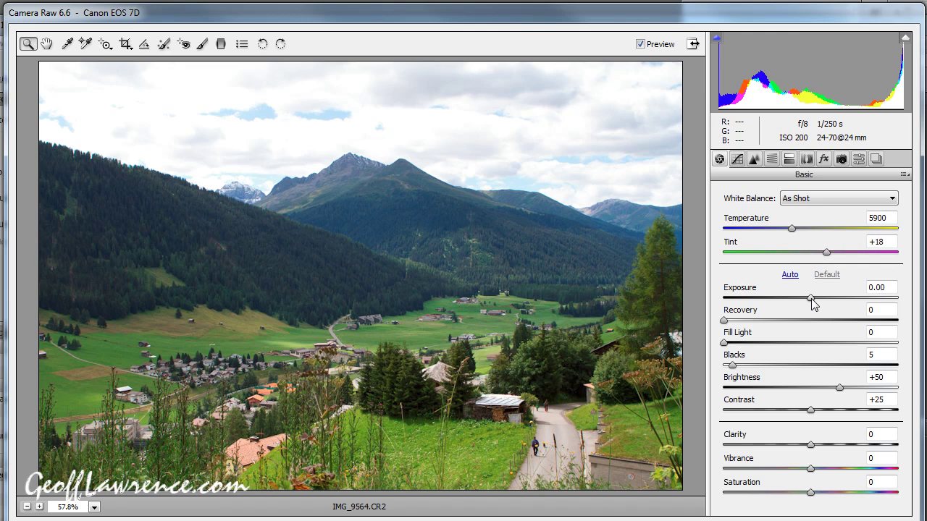
Test the photo's exposure at -4.00 and around -1.85, and bring it back up to -0.15.
drag(811, 299, 724, 299)
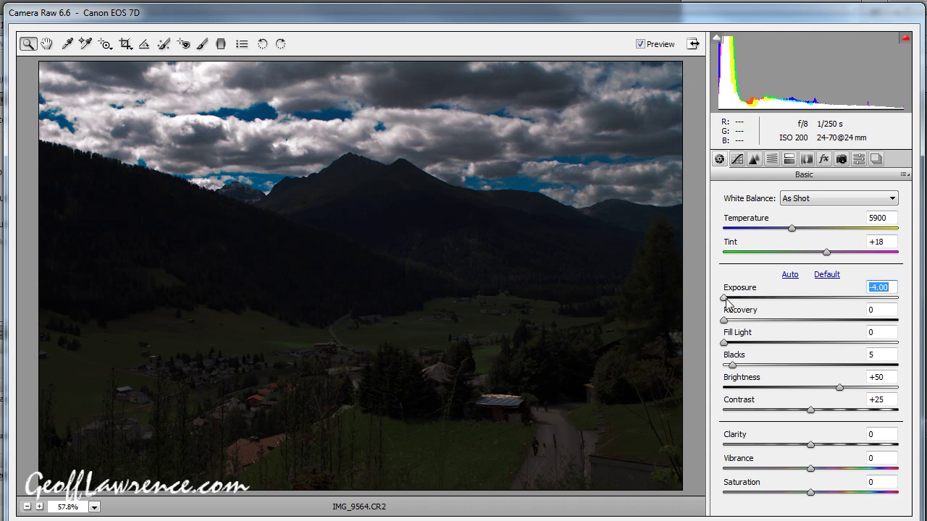
drag(724, 298, 767, 298)
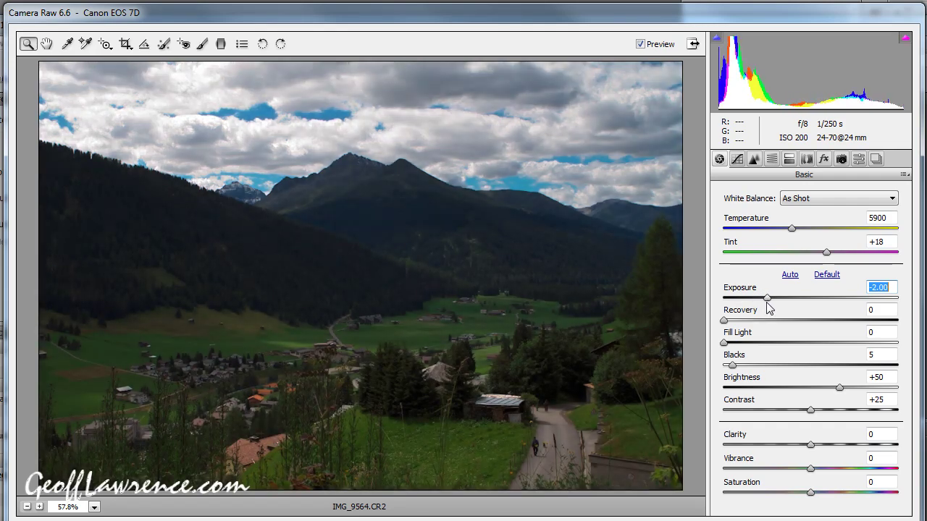
drag(769, 308, 767, 306)
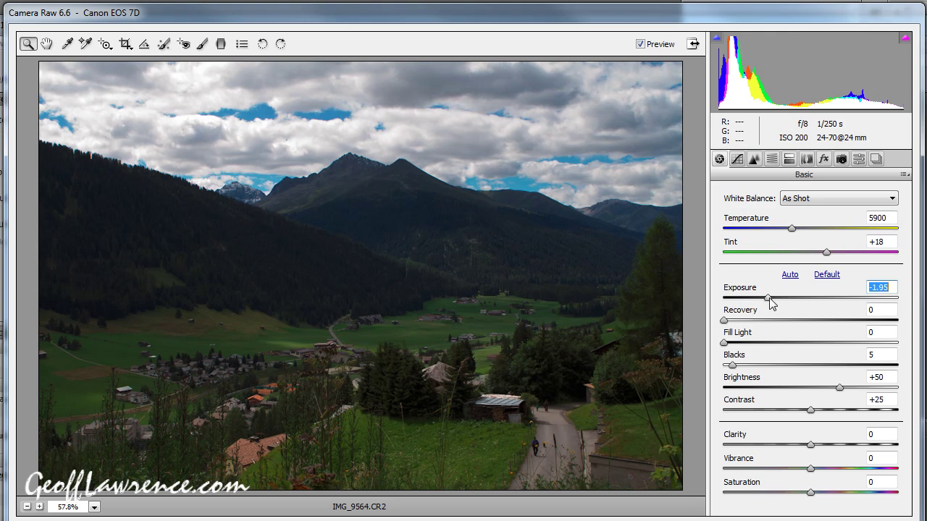
drag(767, 298, 773, 298)
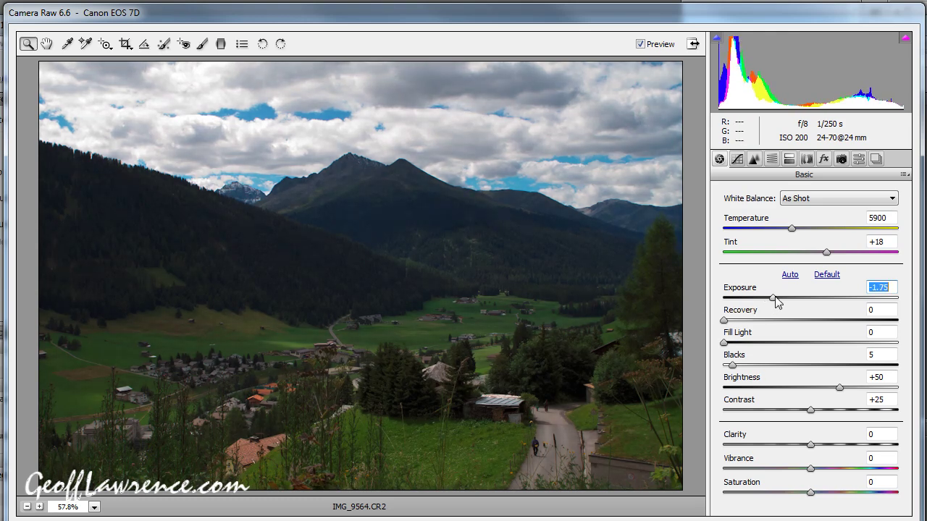
key(Up)
drag(773, 298, 770, 298)
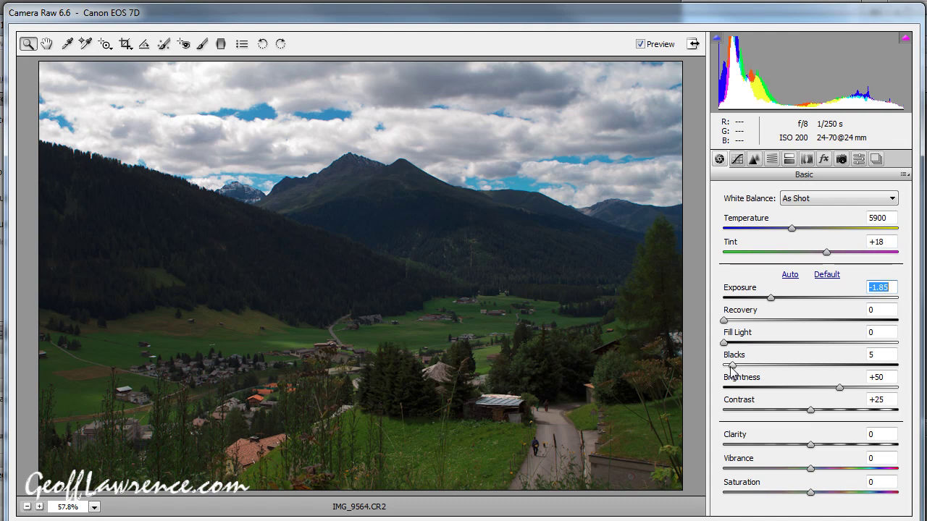
drag(773, 299, 812, 305)
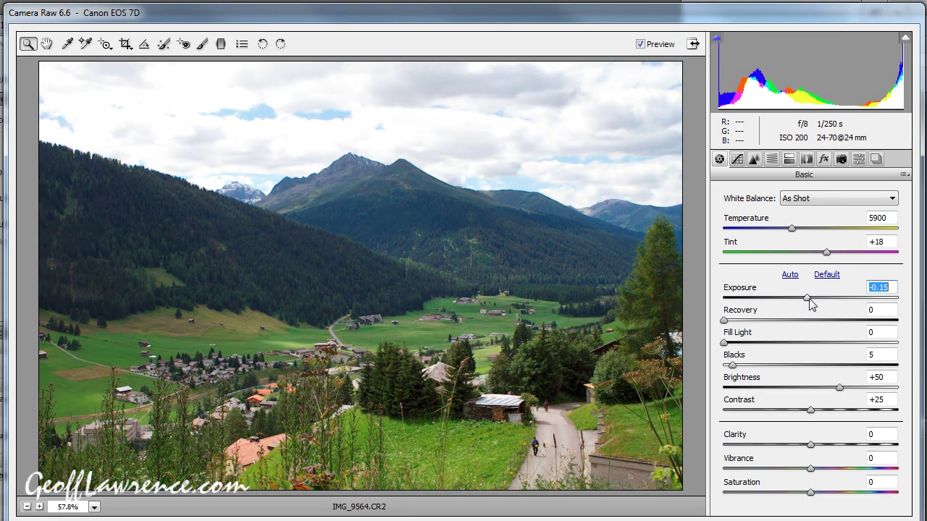
Test the blacks at 17 and 25, and lower them to 0.
drag(733, 365, 752, 366)
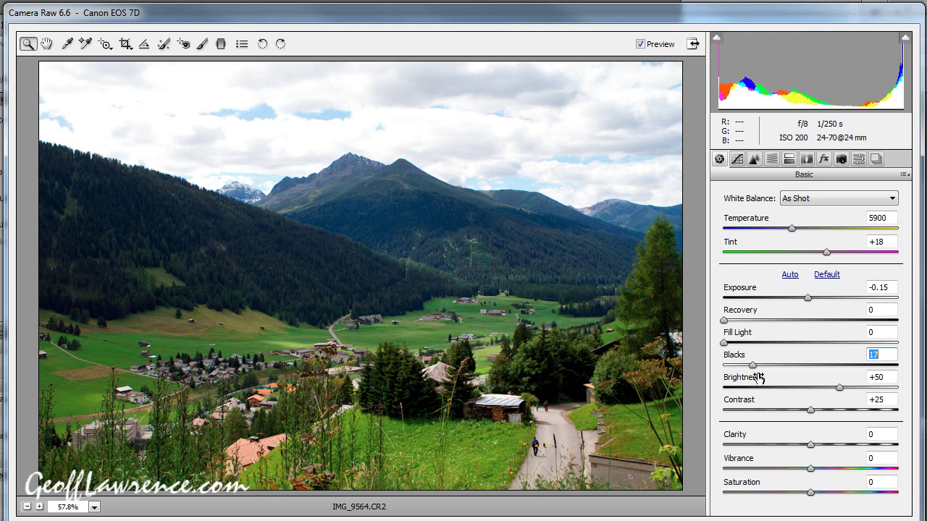
mouse_move(755, 370)
mouse_down()
mouse_move(747, 369)
mouse_move(768, 373)
mouse_up()
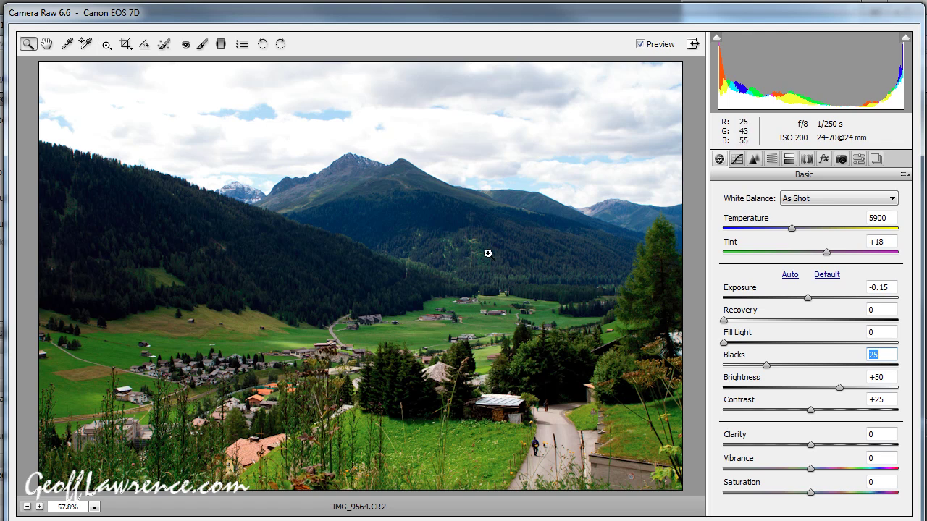
drag(769, 372, 722, 372)
Lower the exposure in stages to -1.85 and compensate by raising the brightness to +101.
drag(808, 299, 782, 299)
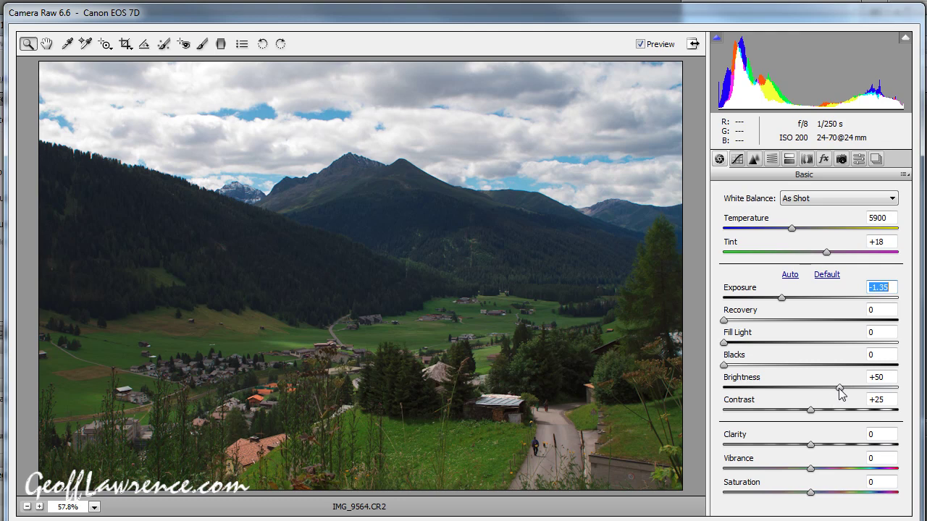
mouse_move(840, 392)
mouse_down()
mouse_move(855, 393)
mouse_move(830, 389)
mouse_move(852, 389)
mouse_up()
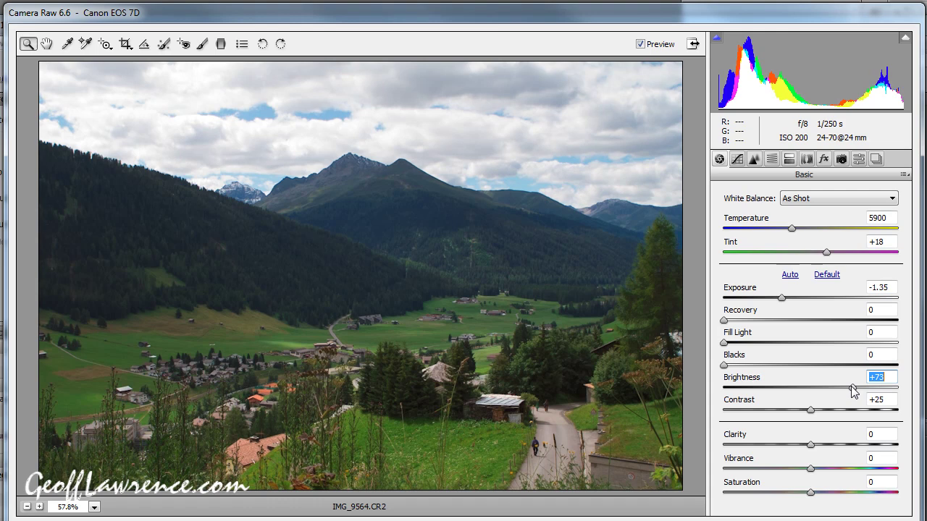
drag(852, 389, 863, 391)
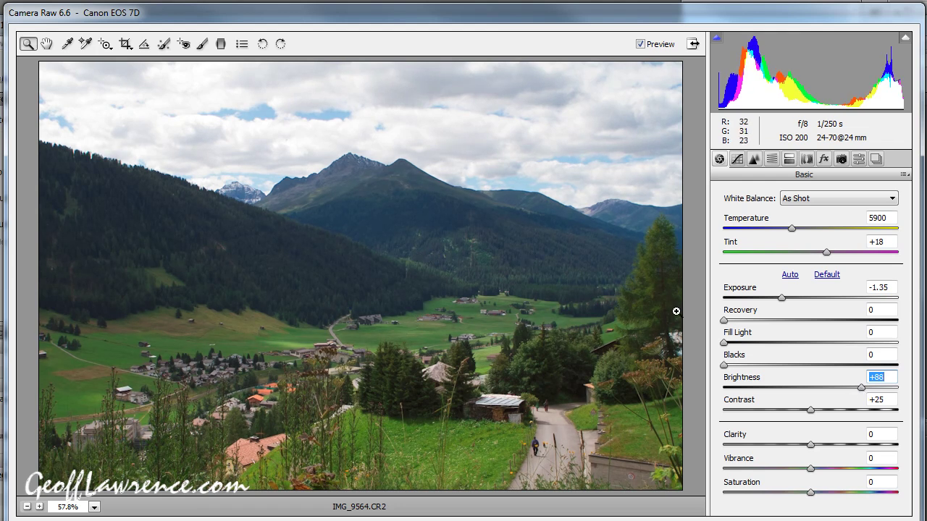
drag(779, 297, 772, 297)
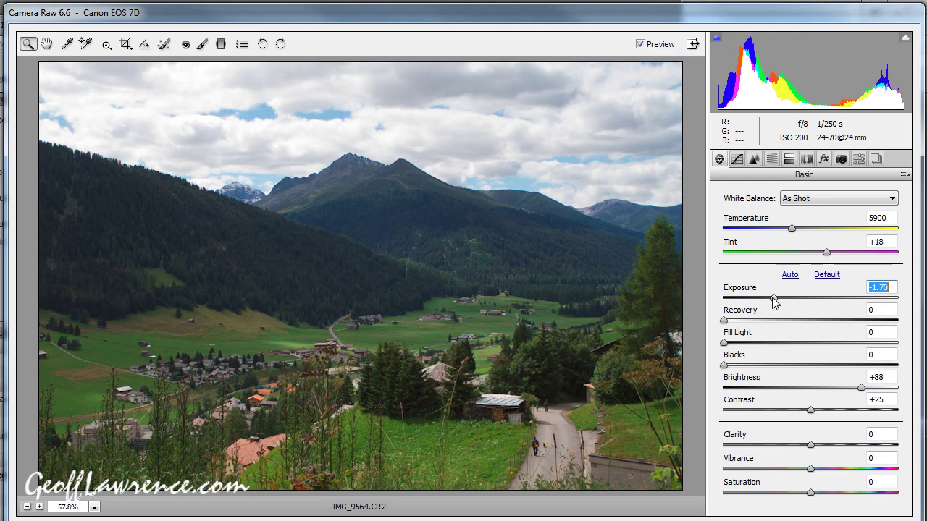
drag(863, 391, 868, 391)
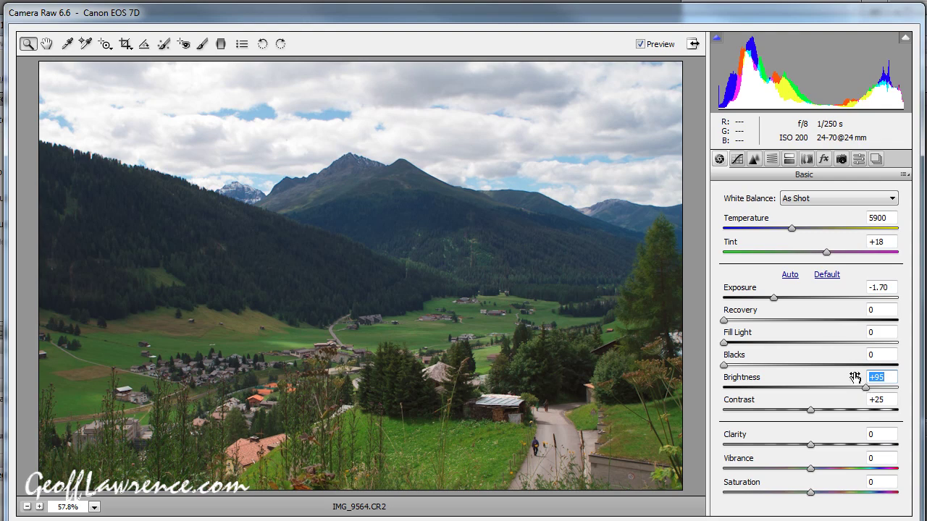
drag(773, 297, 770, 303)
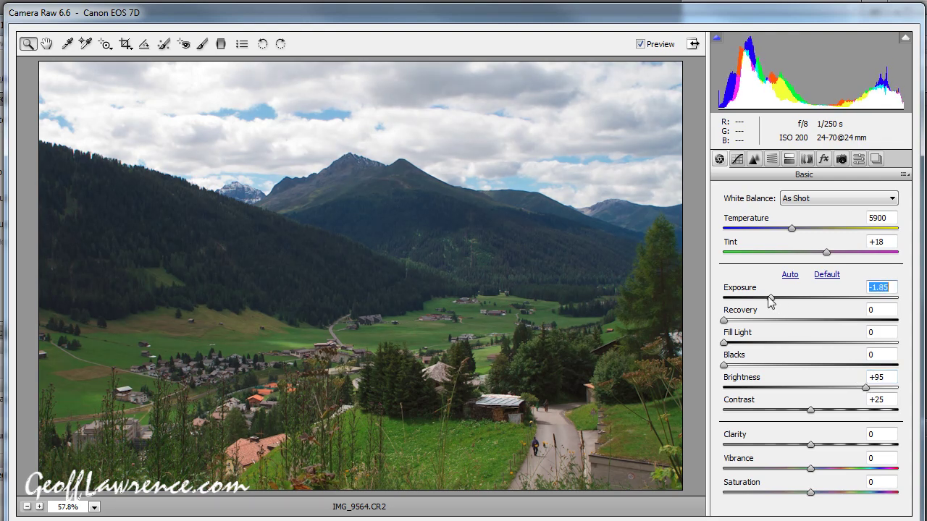
drag(867, 391, 870, 391)
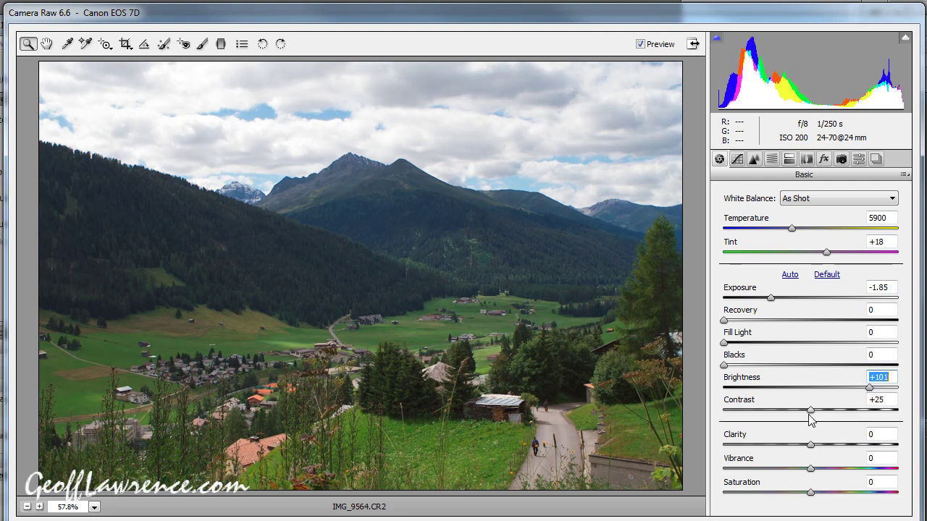
Try a strong contrast of +92 and reduce it to +11.
drag(809, 411, 880, 411)
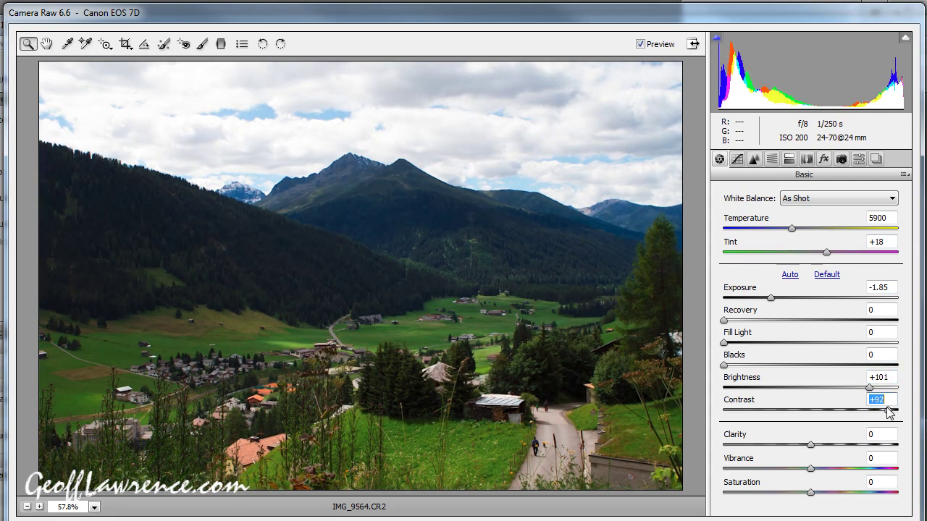
mouse_move(790, 410)
mouse_down()
mouse_move(682, 410)
mouse_move(795, 416)
mouse_up()
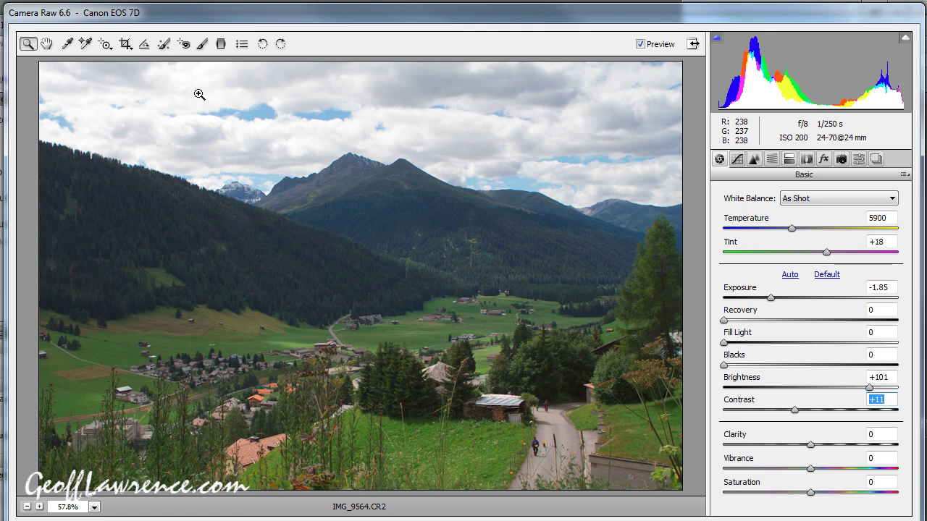
Rebalance the photo's tones with exposure -2.05, brightness +123 and contrast +20.
drag(770, 298, 766, 300)
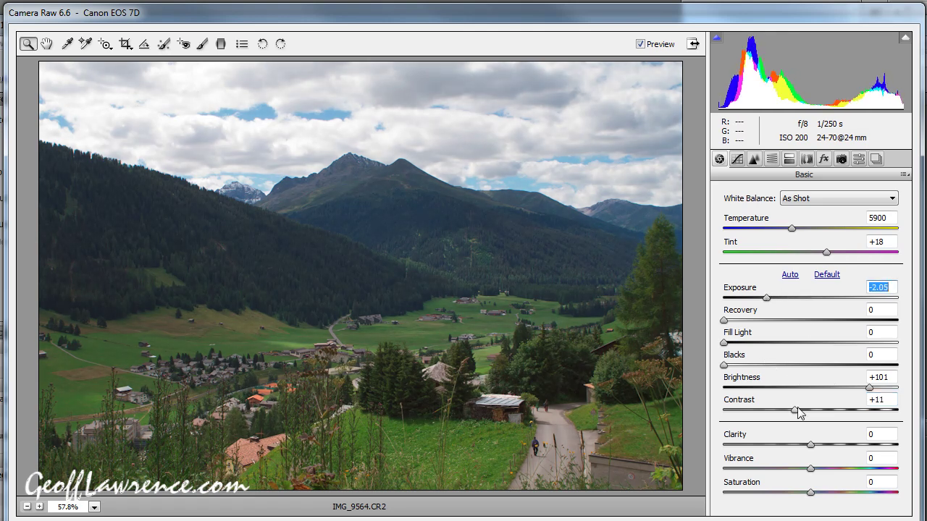
drag(869, 392, 882, 391)
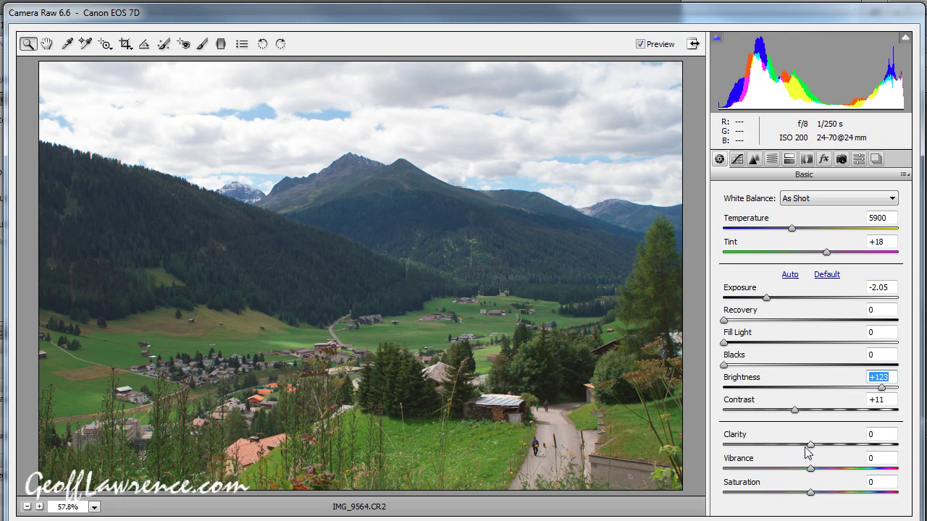
click(795, 411)
drag(795, 411, 804, 414)
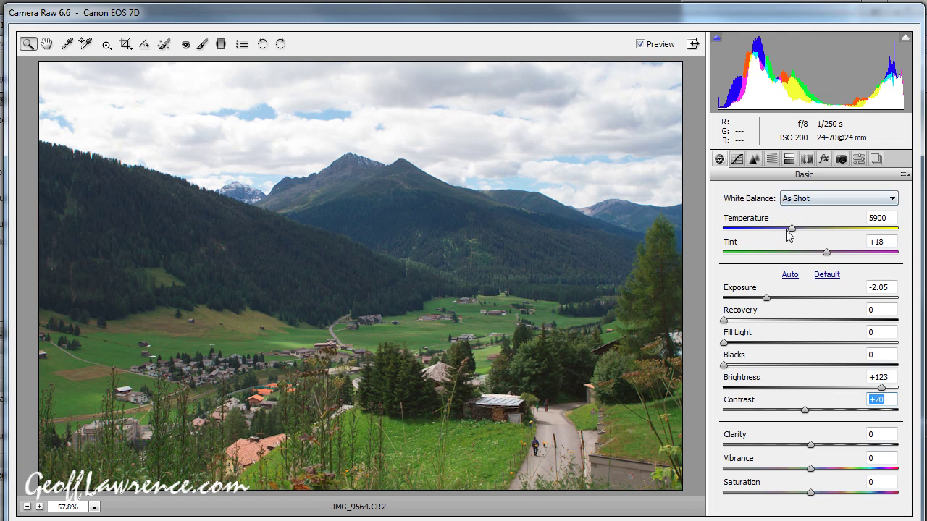
Warm the white balance by setting the temperature to 6300, after testing the 50000 extreme, and set the tint to +16.
drag(791, 228, 803, 231)
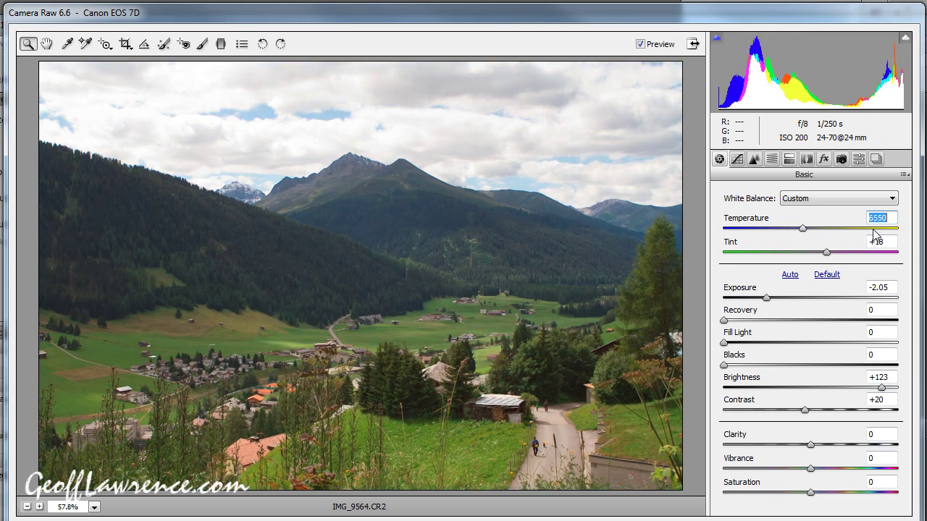
drag(801, 229, 799, 233)
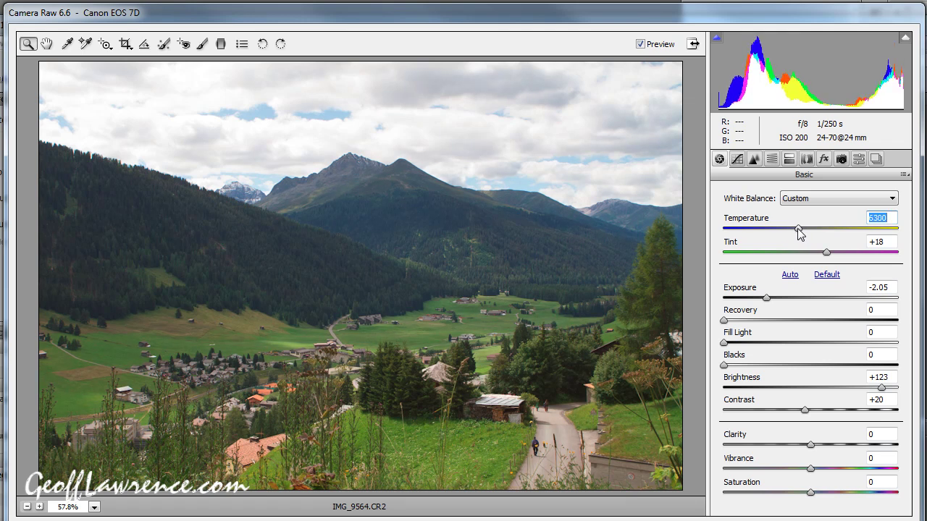
drag(798, 233, 907, 236)
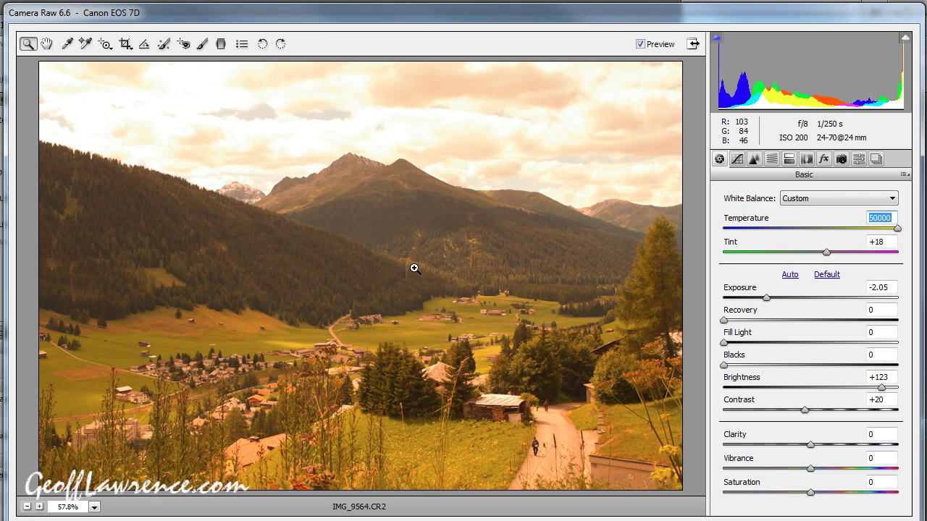
drag(898, 229, 807, 237)
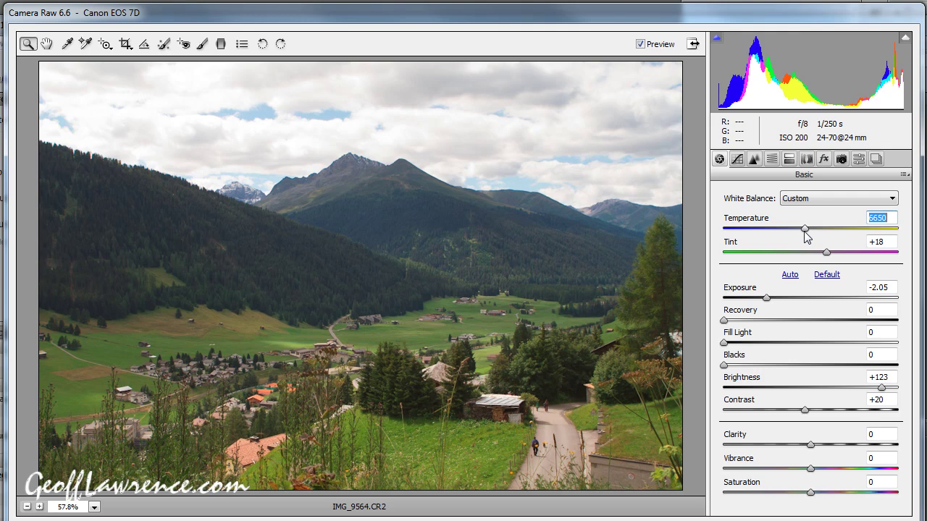
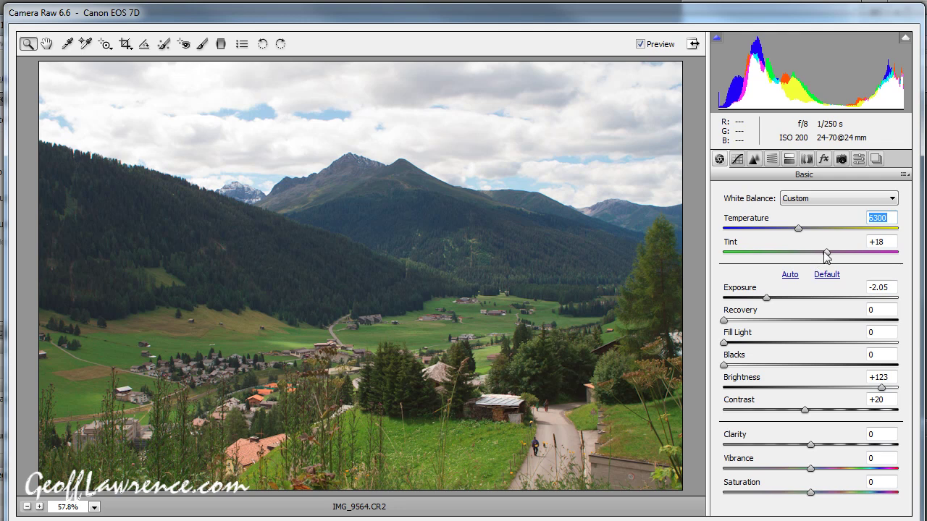
drag(826, 253, 823, 252)
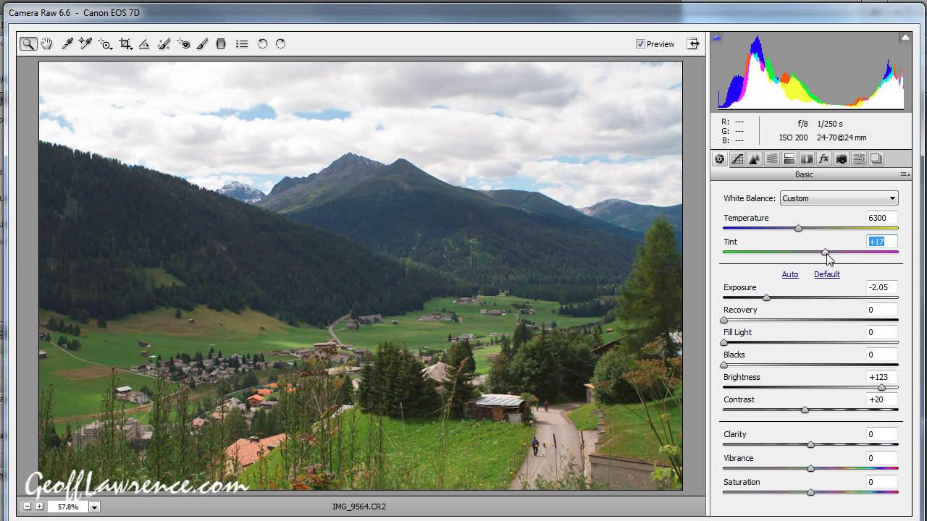
mouse_move(824, 253)
mouse_down()
mouse_move(835, 253)
mouse_move(824, 252)
mouse_up()
Test the highlight recovery at 100 and return it to 0.
click(723, 320)
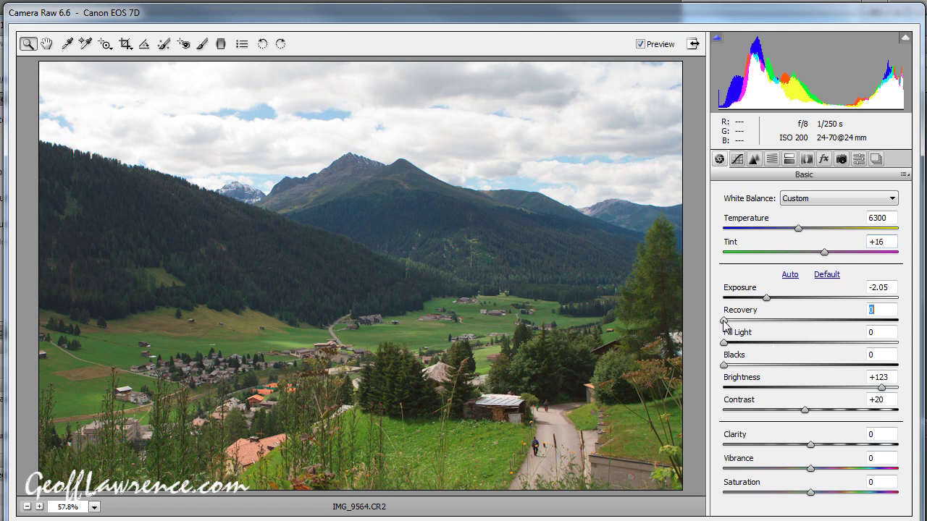
drag(723, 320, 907, 330)
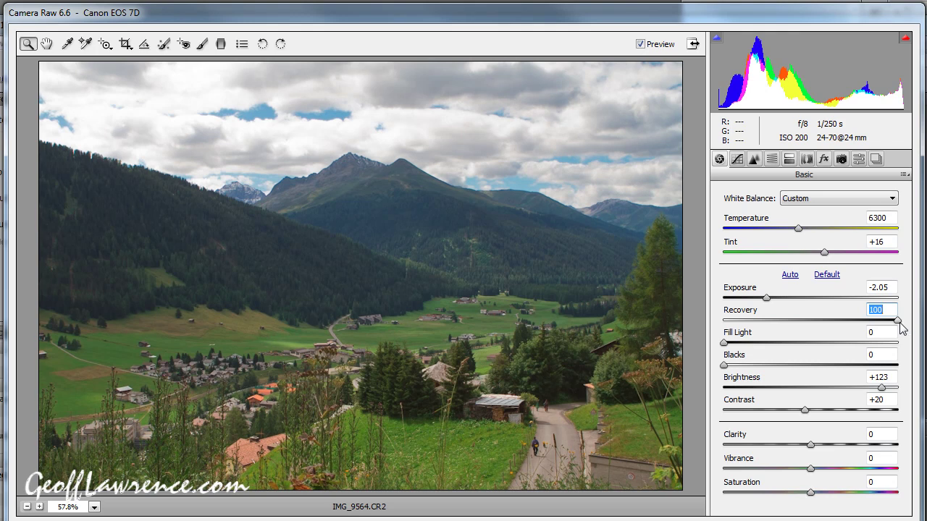
drag(903, 328, 721, 321)
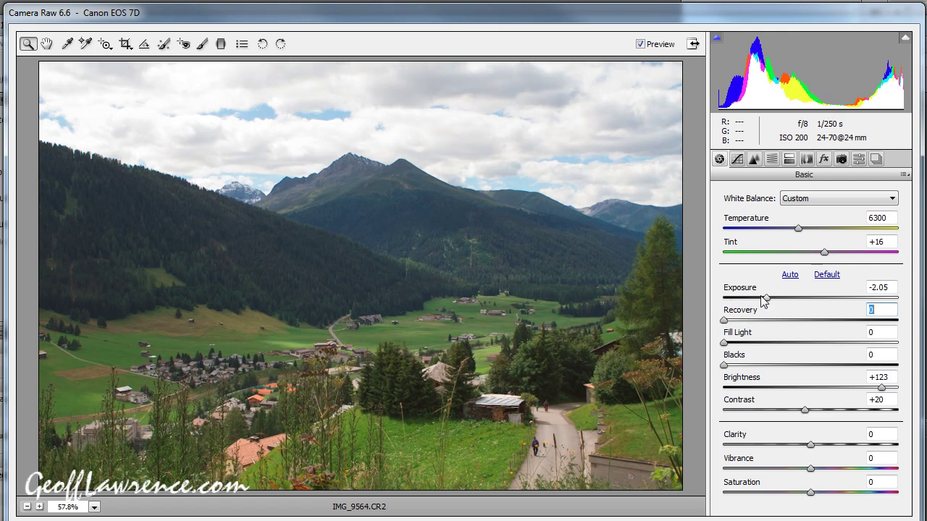
Bring back cloud detail by lowering the exposure to -2.35 and setting the recovery to 39.
drag(766, 301, 759, 301)
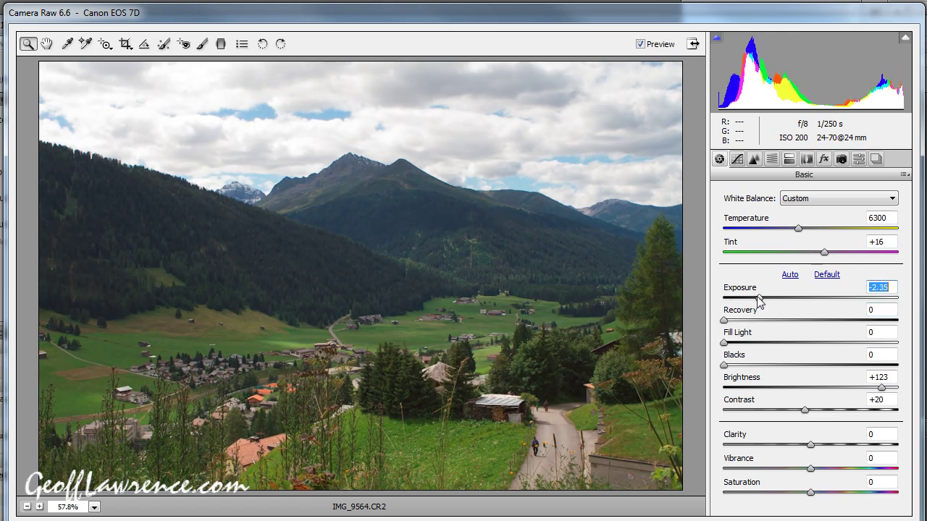
drag(724, 321, 791, 322)
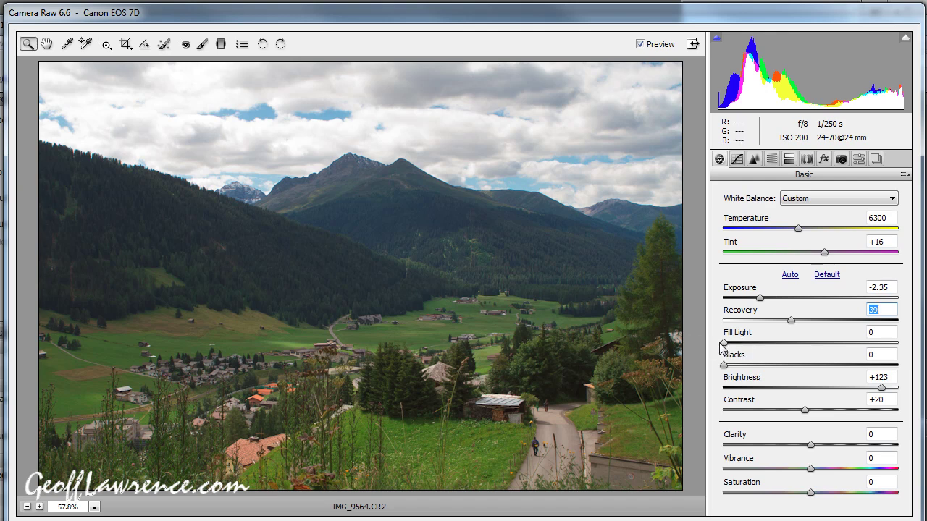
Lighten the shadows by trying a fill light of 16 and settling on 13.
drag(722, 346, 754, 351)
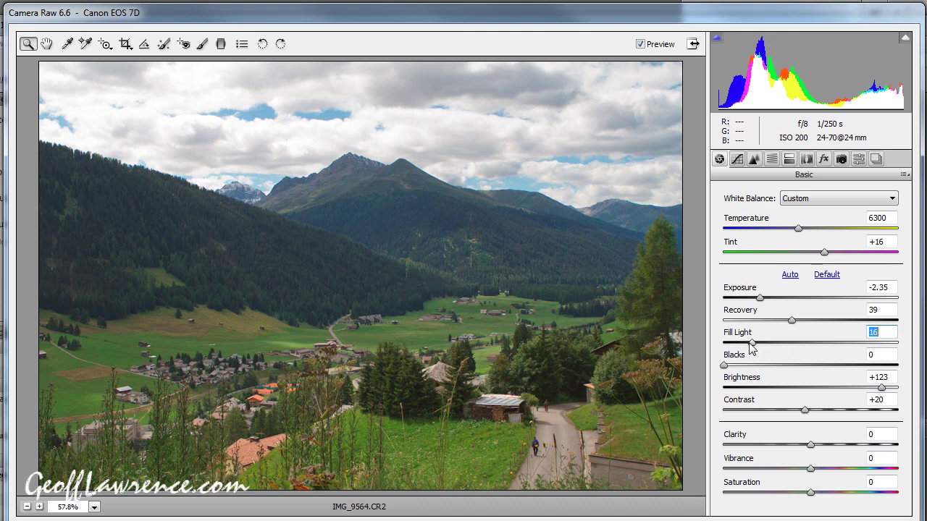
drag(751, 349, 745, 347)
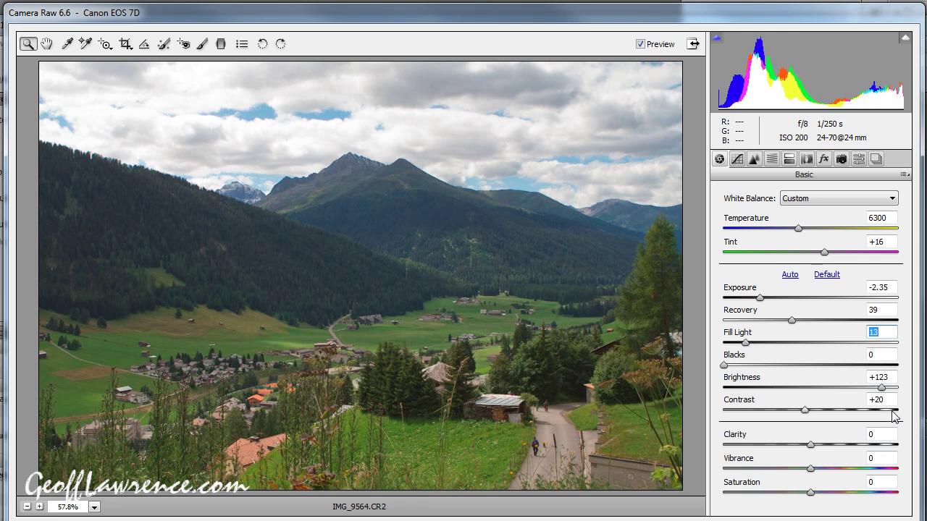
Compare the shadows without fill light and at 11, and set the fill light to 9.
drag(746, 343, 714, 347)
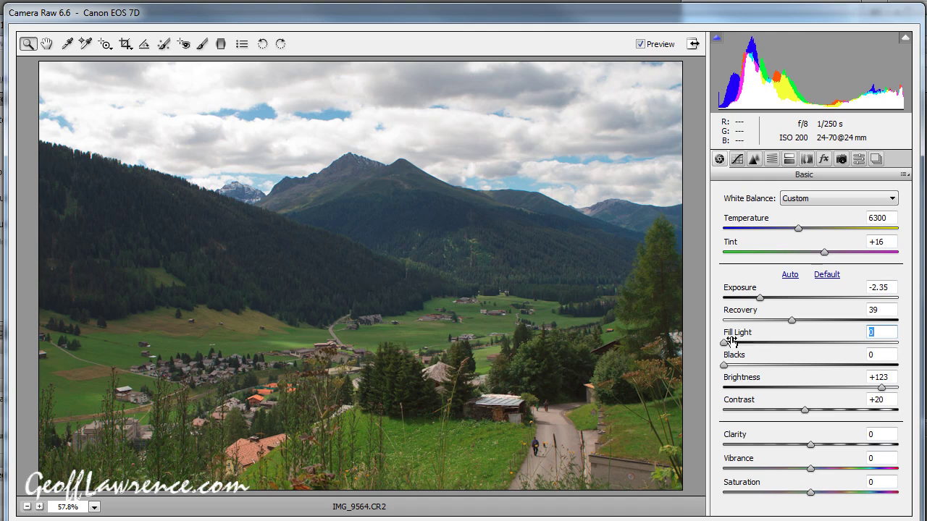
drag(725, 345, 746, 348)
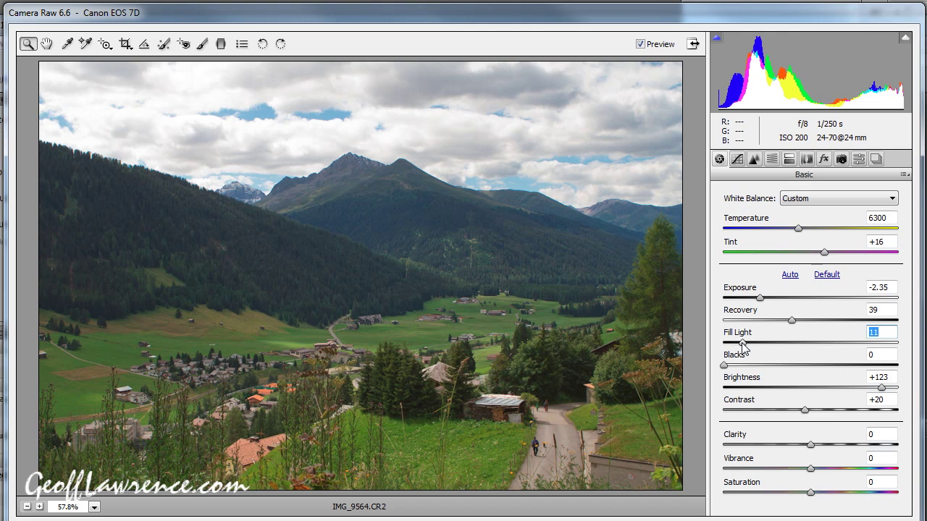
drag(743, 348, 738, 347)
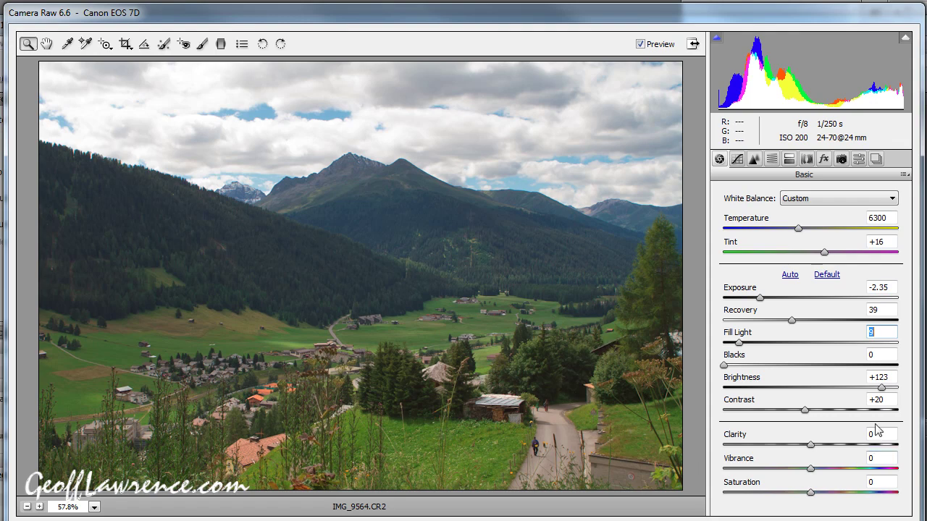
Test the contrast at its -50 minimum and set it to +25.
drag(806, 413, 719, 414)
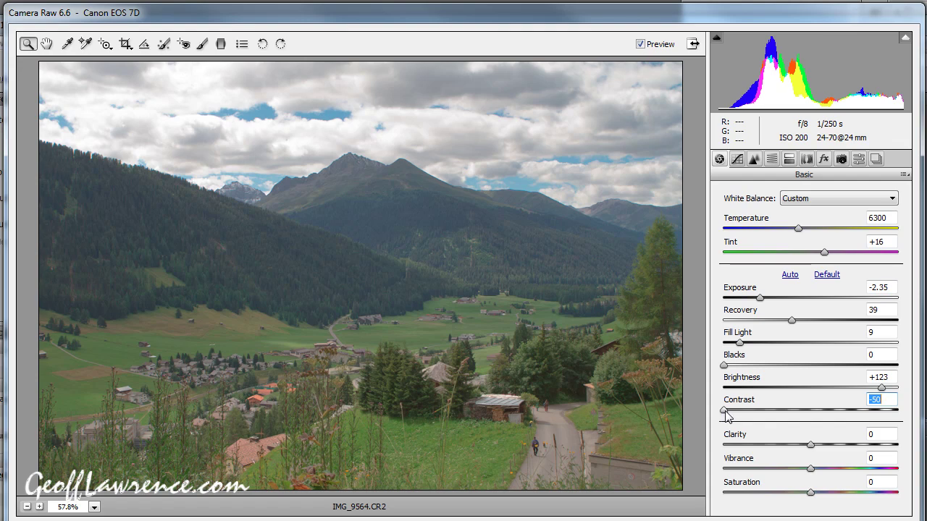
drag(724, 411, 812, 415)
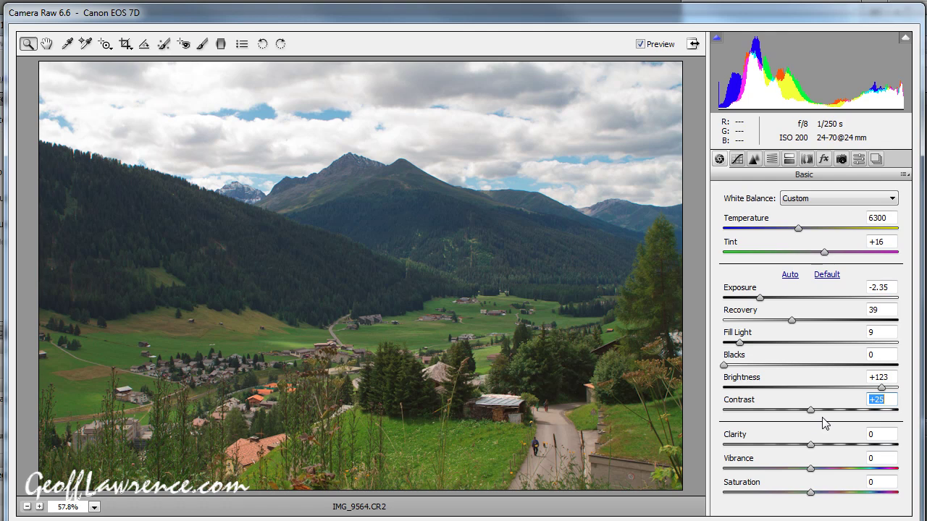
mouse_move(810, 413)
mouse_down()
mouse_move(799, 414)
mouse_move(809, 416)
mouse_up()
Test the clarity at +98 and at -100, and return it to 0.
click(810, 445)
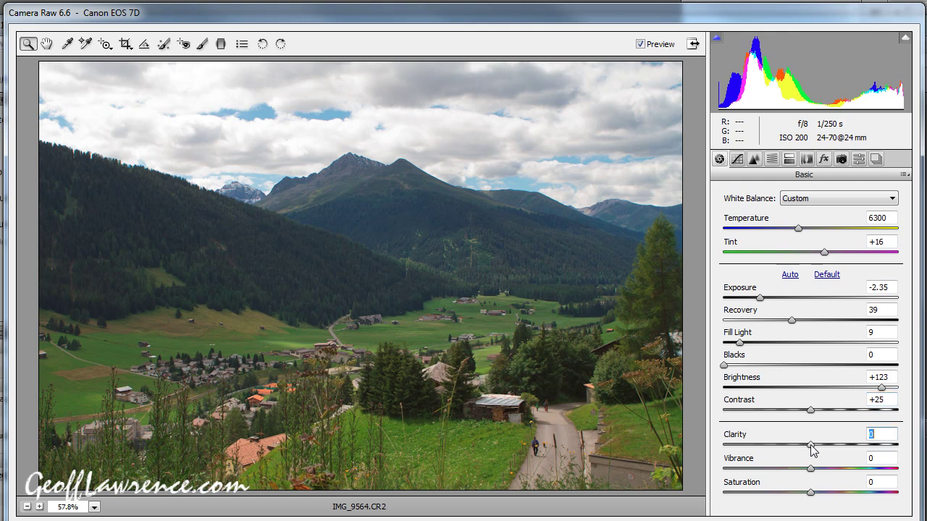
drag(810, 444, 896, 446)
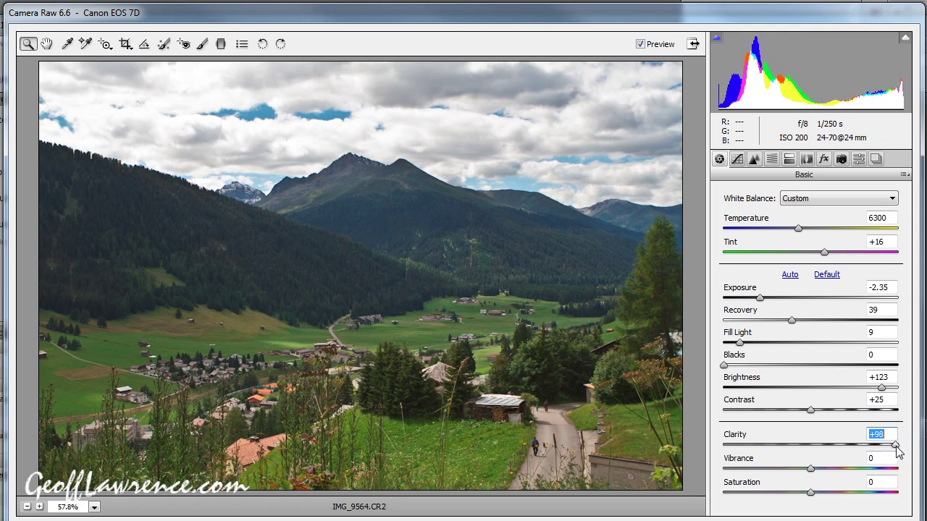
drag(898, 450, 726, 449)
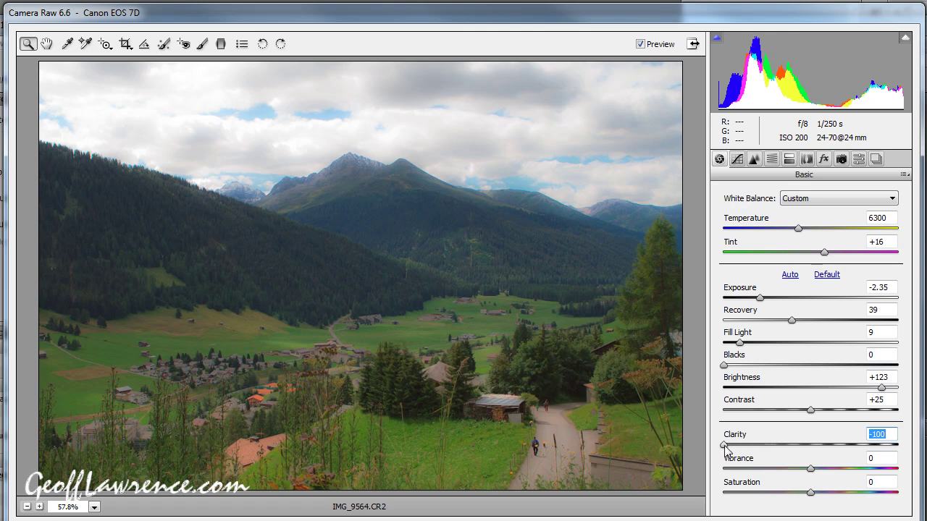
drag(727, 444, 812, 446)
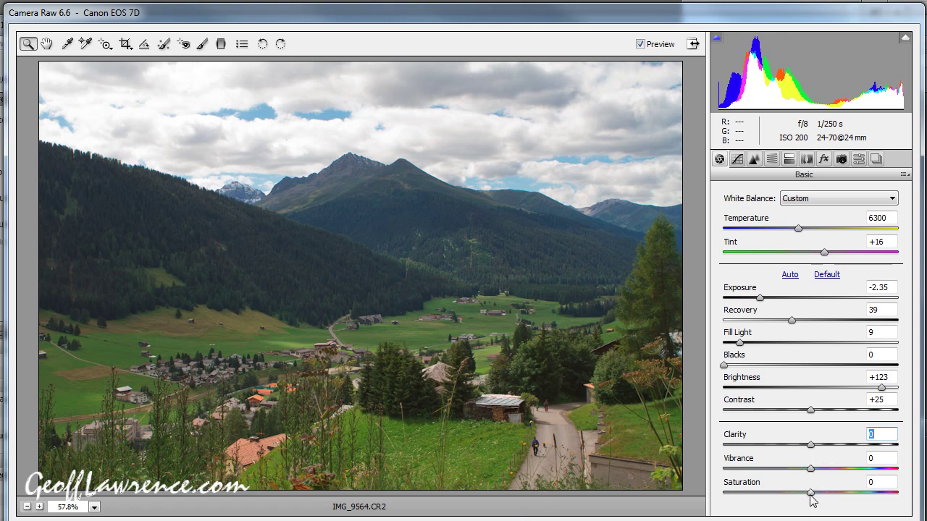
Test the saturation at the +100 and -100 extremes and return it to 0.
drag(810, 494, 901, 496)
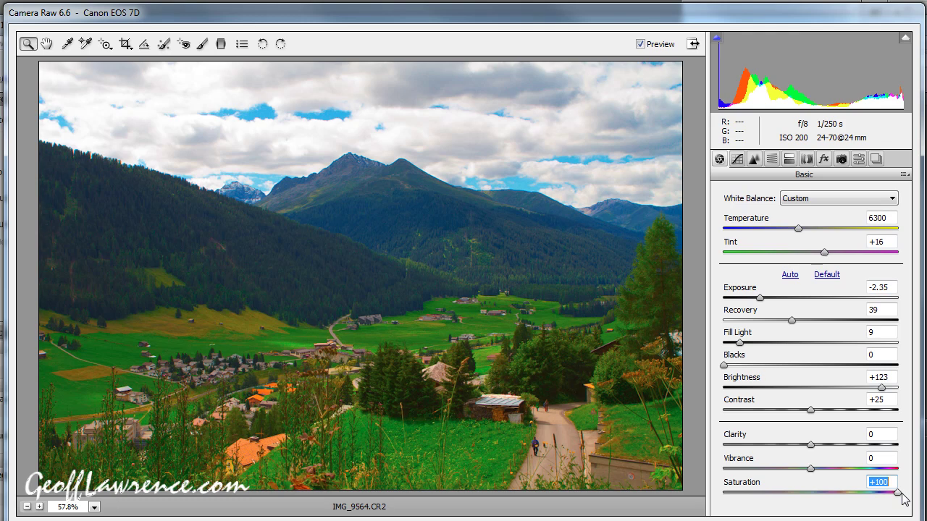
drag(896, 496, 724, 497)
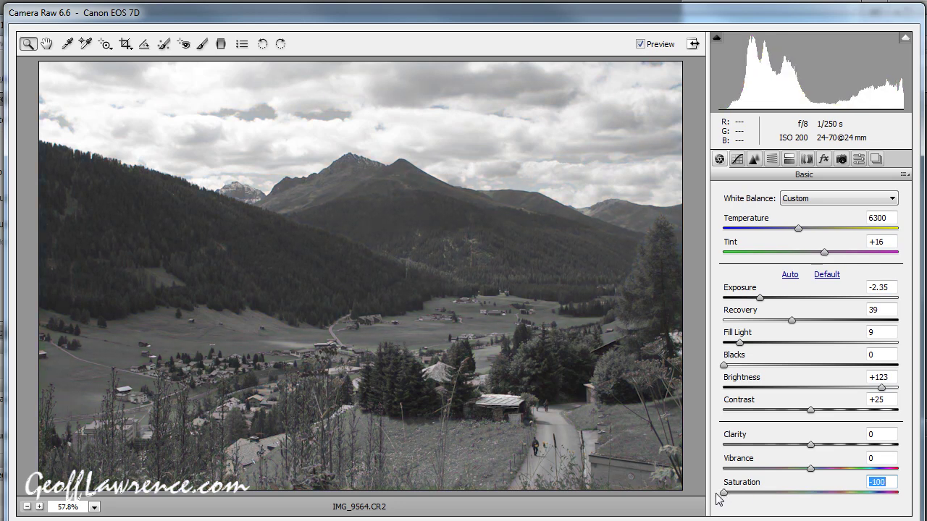
drag(723, 494, 811, 498)
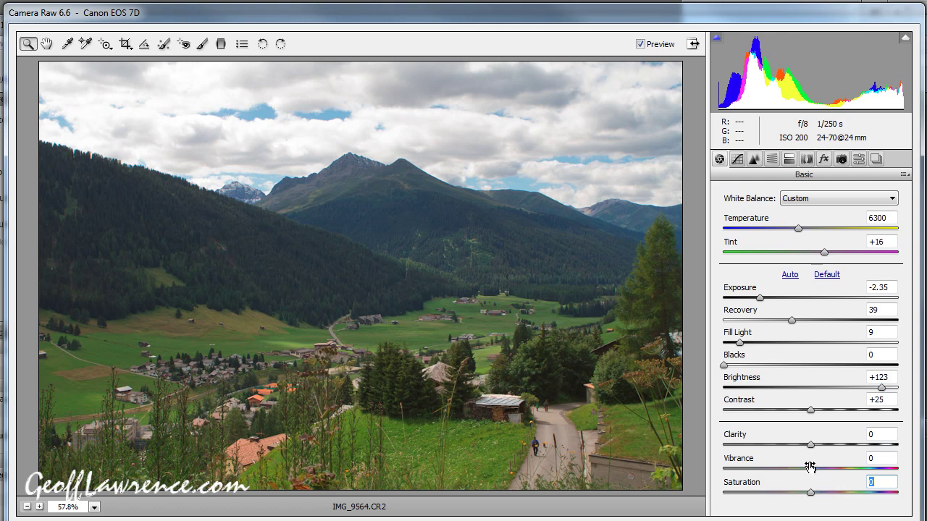
Enrich the muted colours by trying a vibrance of +28 and settling on +18.
drag(811, 472, 837, 472)
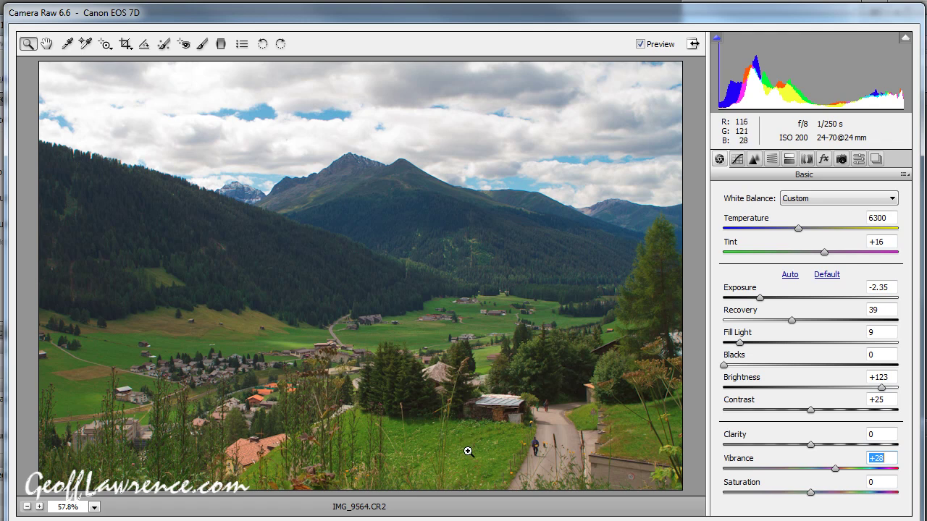
mouse_move(833, 469)
mouse_down()
mouse_move(816, 471)
mouse_move(829, 472)
mouse_up()
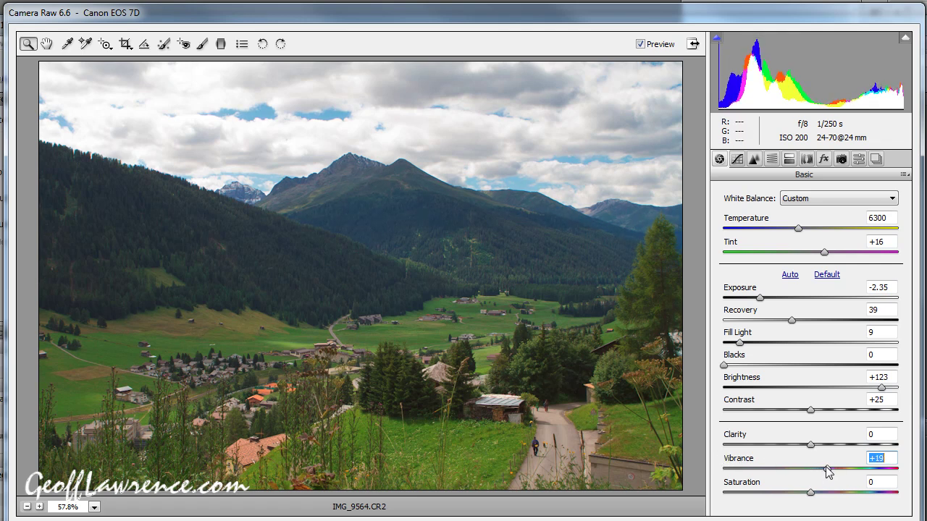
key(Down)
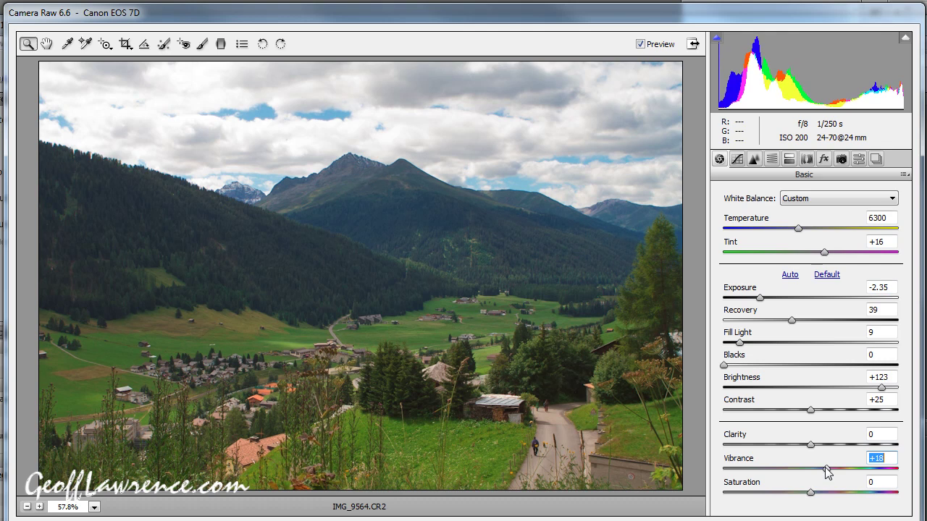